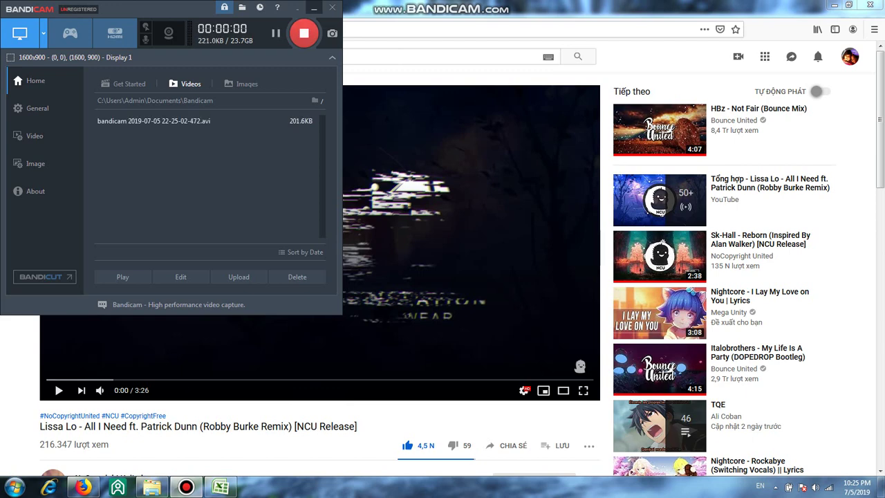
# Step: Draw a 1.69" by 1.81" blue hexagon around columns J–L of Sheet1
pyautogui.press('space')
pyautogui.click(220, 487)
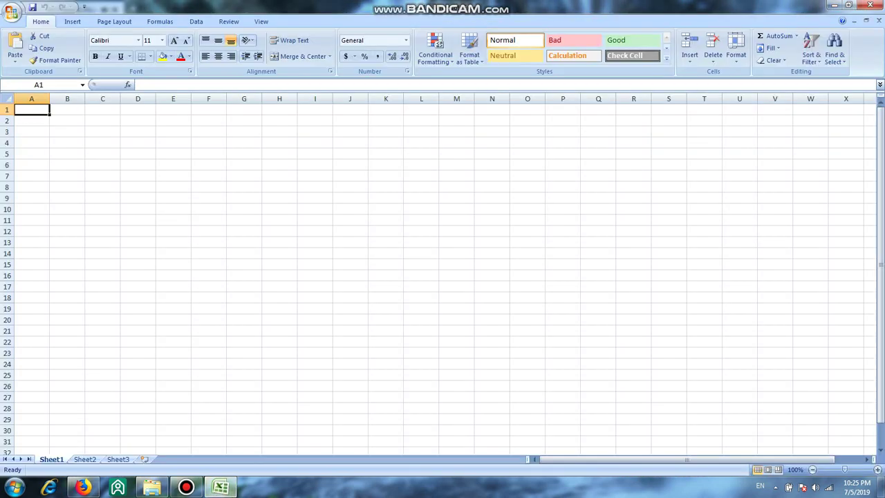
pyautogui.click(73, 21)
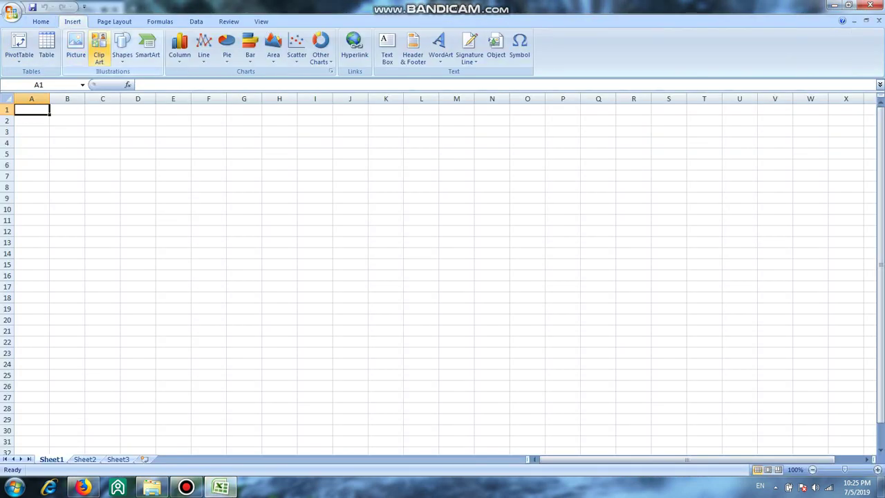
pyautogui.click(122, 50)
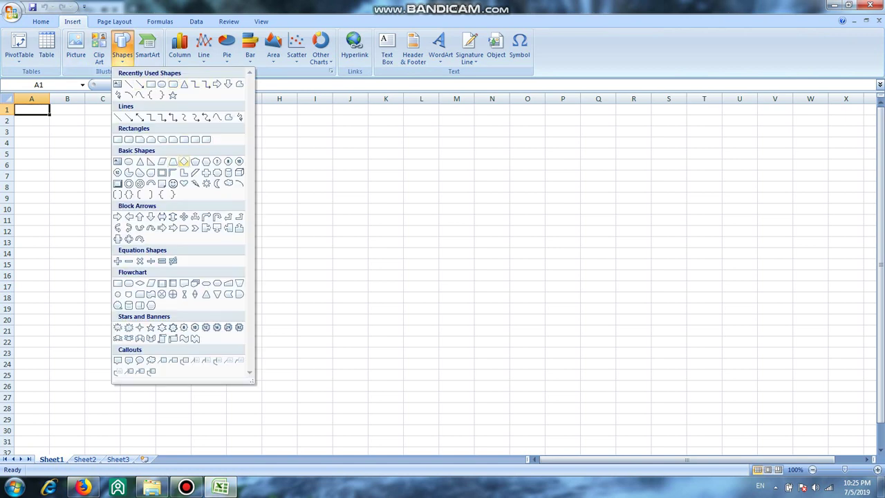
pyautogui.click(206, 161)
pyautogui.moveTo(342, 178); pyautogui.dragTo(435, 270)
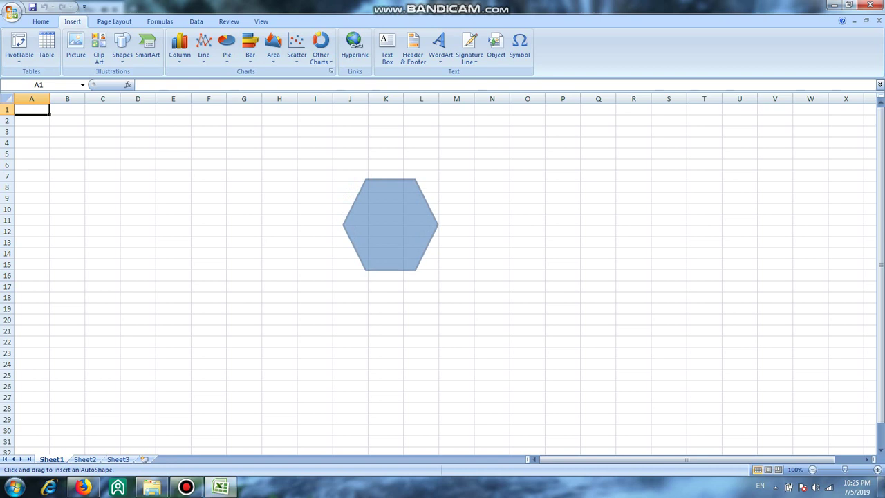
pyautogui.moveTo(436, 269); pyautogui.dragTo(439, 269)
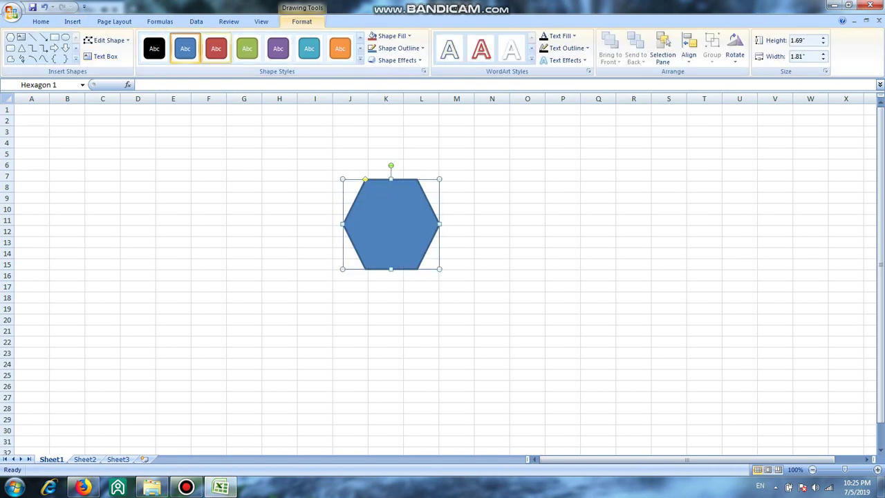
# Step: Color the big hexagon orange and overlap its upper left with a 1.41" by 1.23" hexagon
pyautogui.click(340, 48)
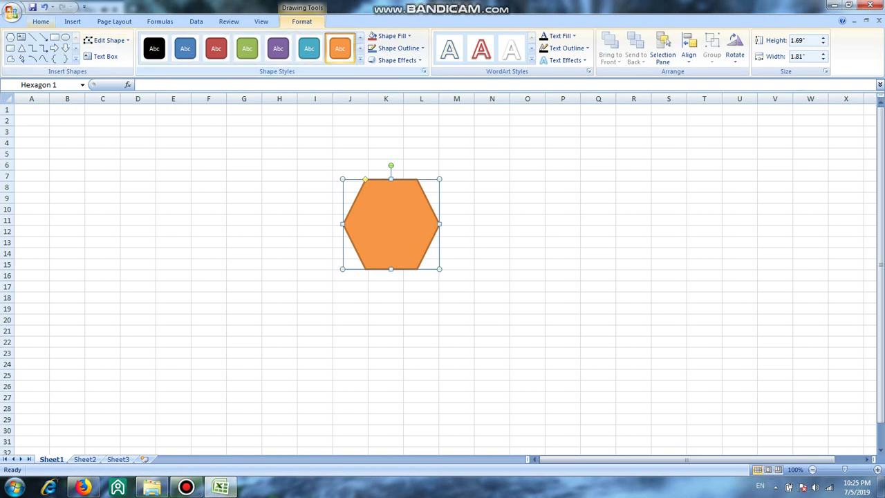
pyautogui.click(10, 37)
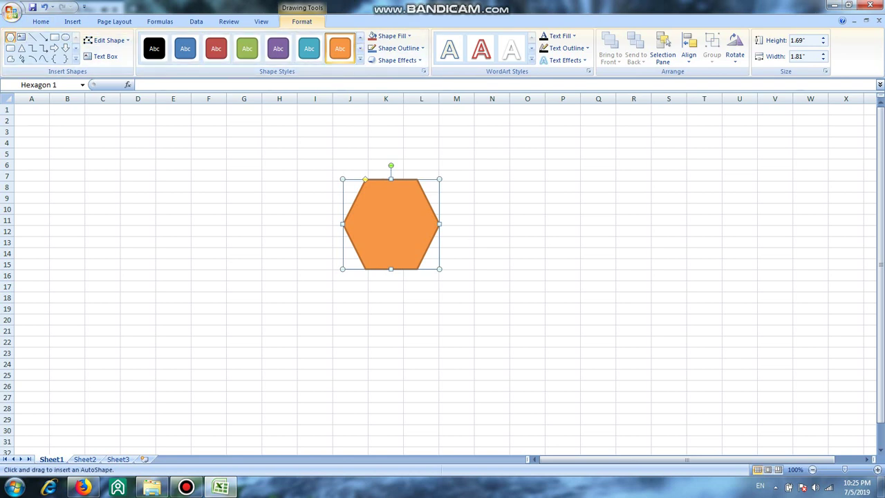
pyautogui.moveTo(302, 166)
pyautogui.mouseDown()
pyautogui.moveTo(353, 203)
pyautogui.moveTo(358, 222)
pyautogui.mouseUp()
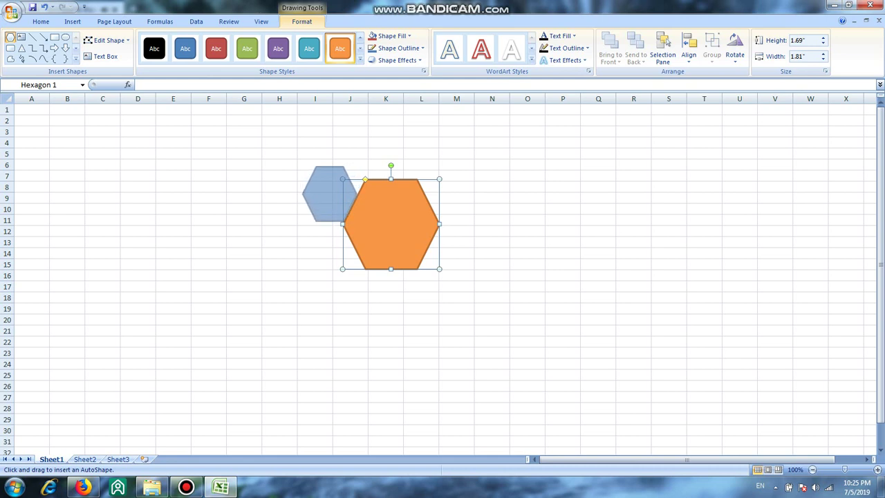
pyautogui.moveTo(357, 221); pyautogui.dragTo(333, 185)
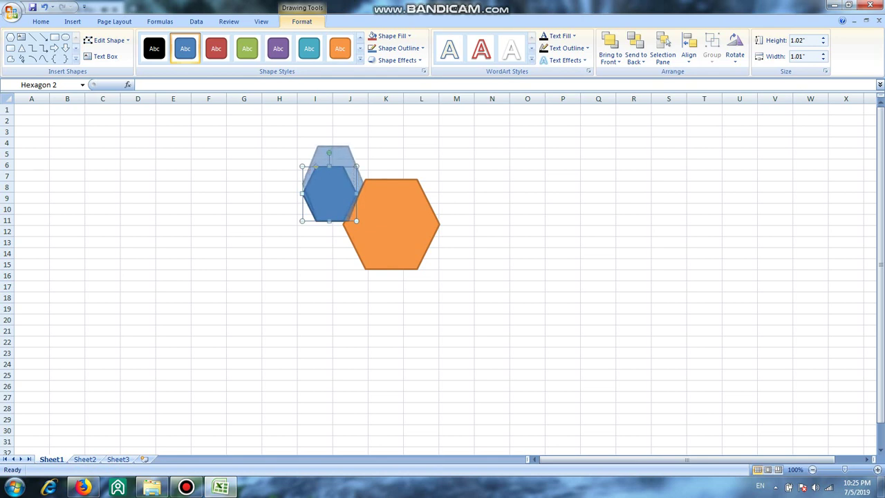
pyautogui.moveTo(358, 150); pyautogui.dragTo(362, 146)
pyautogui.moveTo(331, 183); pyautogui.dragTo(333, 181)
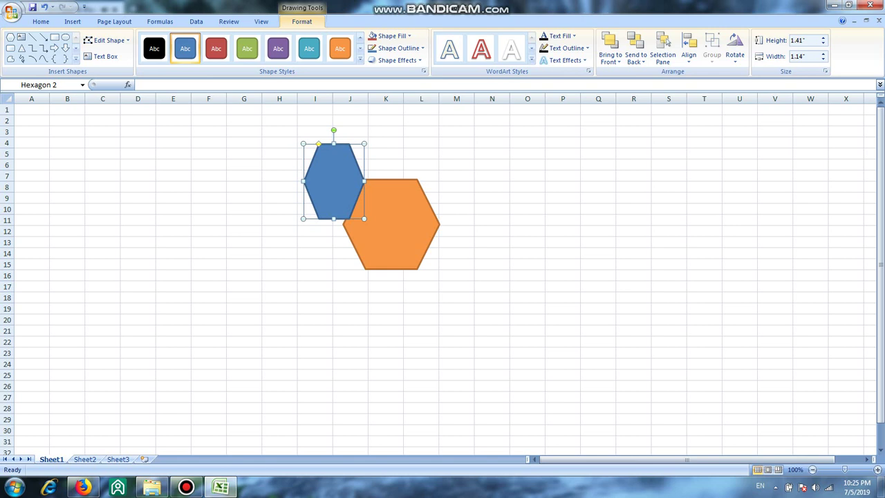
pyautogui.moveTo(333, 181); pyautogui.dragTo(367, 179)
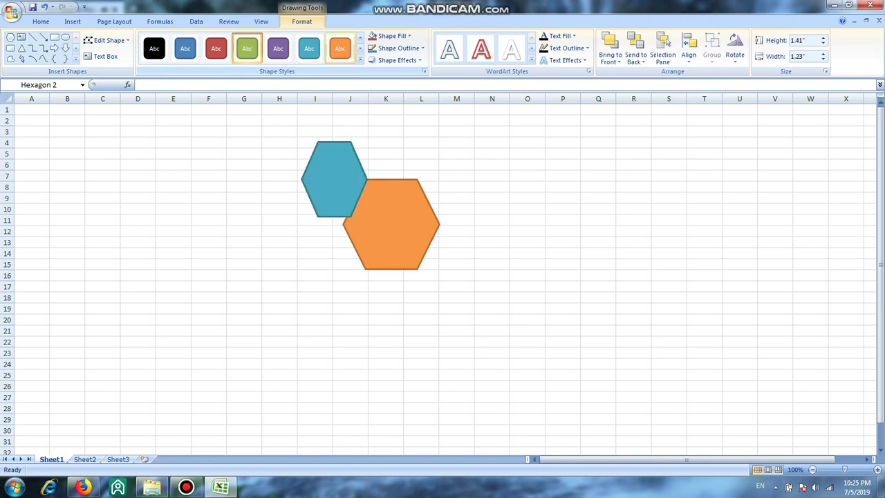
# Step: Recolor the upper-left hexagon green, then draw and size blue hexagons at the orange one's upper right and lower left
pyautogui.click(247, 49)
pyautogui.click(10, 37)
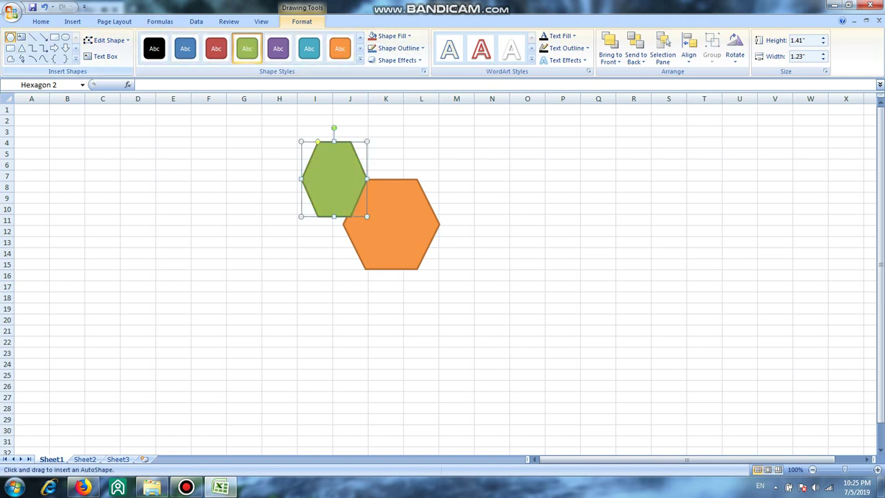
pyautogui.moveTo(438, 149)
pyautogui.mouseDown()
pyautogui.moveTo(504, 195)
pyautogui.moveTo(487, 172)
pyautogui.mouseUp()
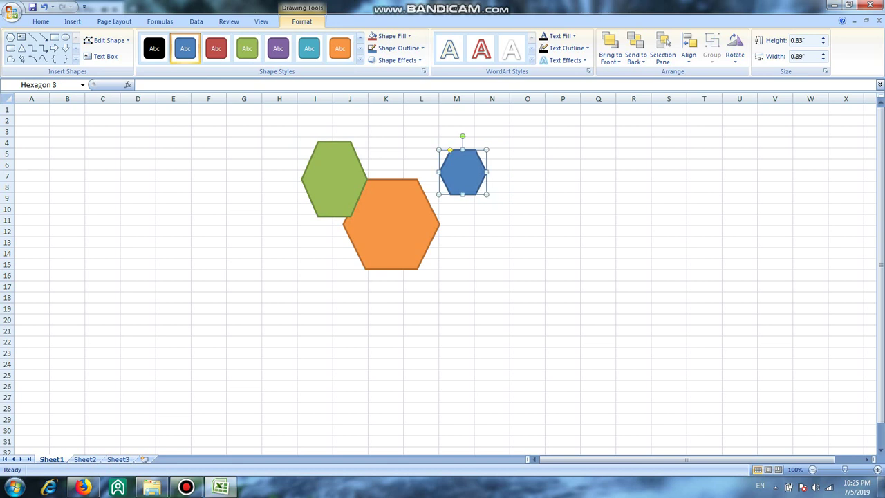
pyautogui.moveTo(487, 195); pyautogui.dragTo(495, 212)
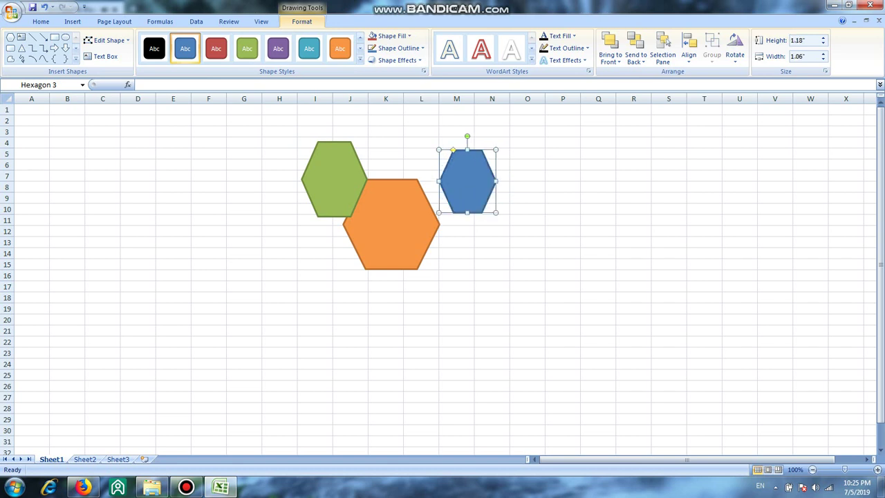
pyautogui.moveTo(467, 181); pyautogui.dragTo(449, 185)
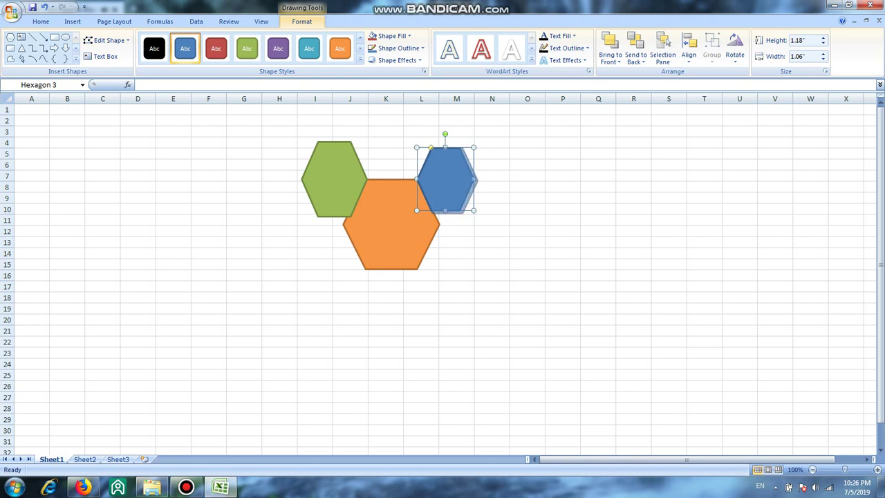
pyautogui.moveTo(475, 212); pyautogui.dragTo(477, 214)
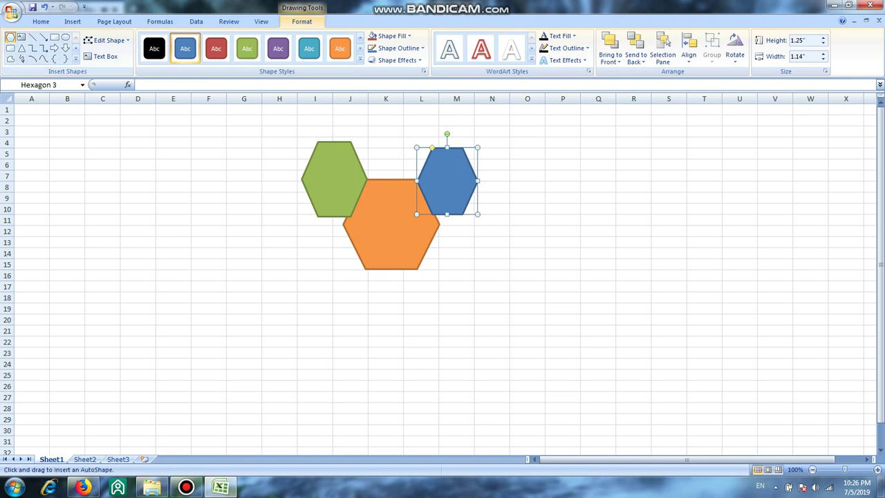
pyautogui.moveTo(277, 239); pyautogui.dragTo(353, 312)
pyautogui.moveTo(316, 276)
pyautogui.mouseDown()
pyautogui.moveTo(328, 277)
pyautogui.moveTo(329, 262)
pyautogui.mouseUp()
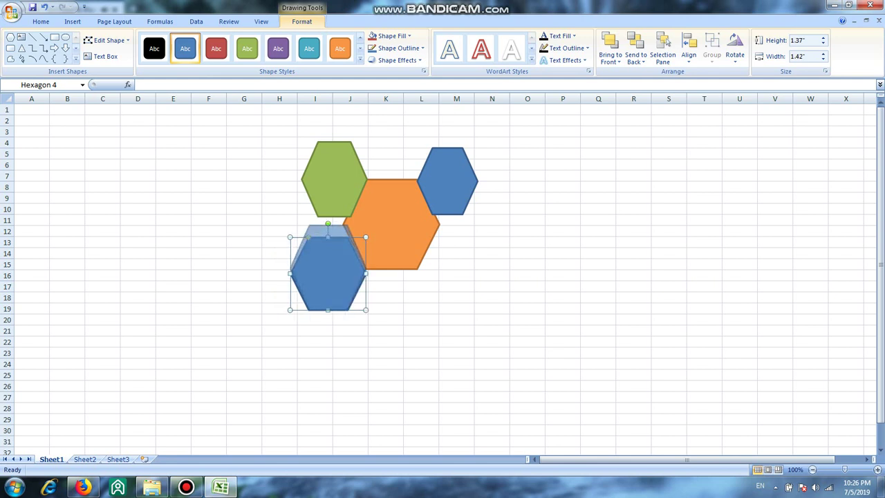
# Step: Enlarge the lower-left hexagon to 1.67" by 1.47" beneath the green one, and nudge the green hexagon slightly
pyautogui.moveTo(328, 225); pyautogui.dragTo(327, 221)
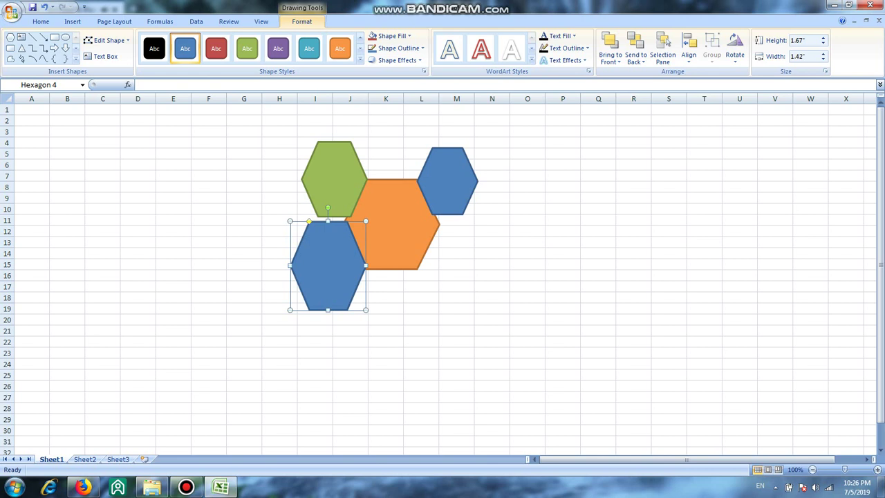
pyautogui.moveTo(328, 266); pyautogui.dragTo(323, 266)
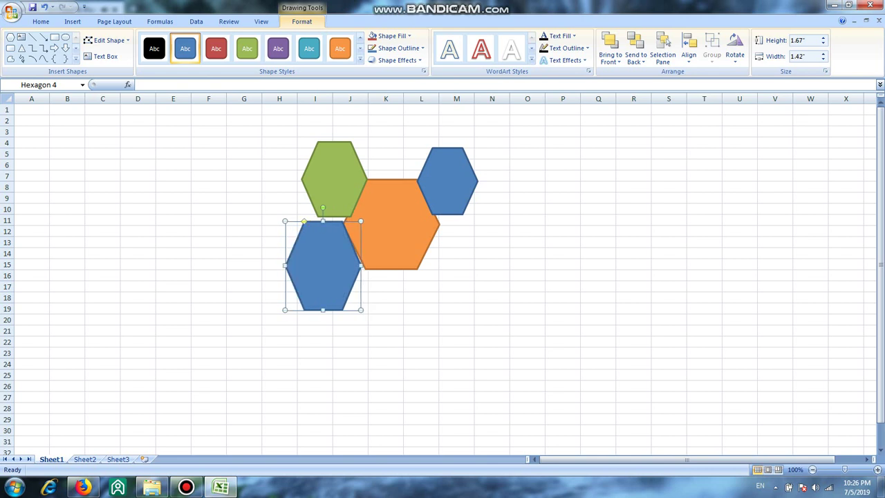
pyautogui.moveTo(361, 265); pyautogui.dragTo(366, 266)
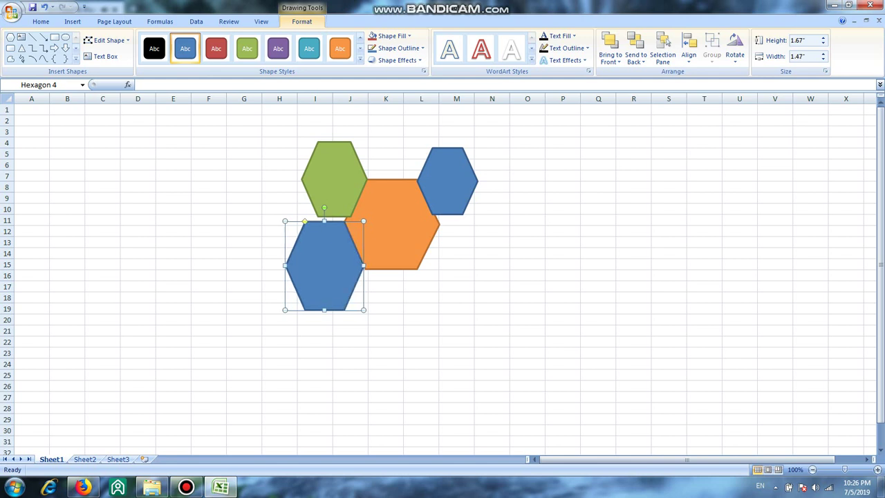
pyautogui.click(334, 180)
pyautogui.moveTo(334, 179); pyautogui.dragTo(330, 183)
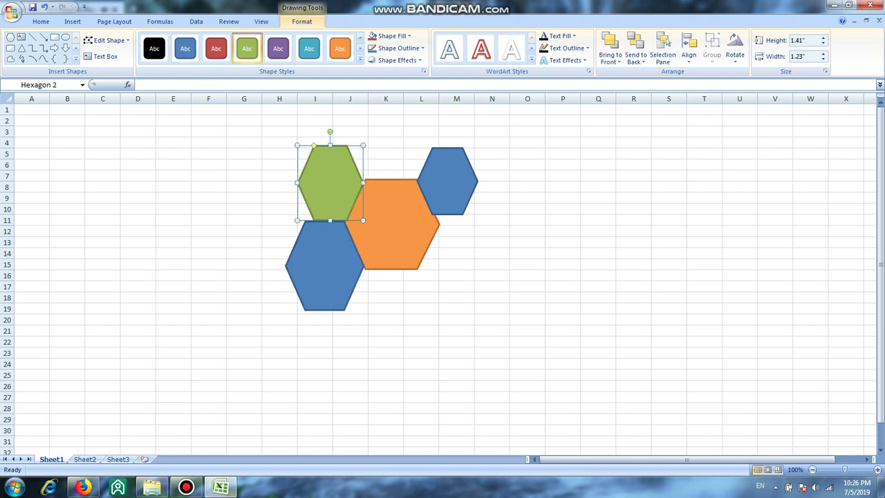
# Step: Draw a blue hexagon under the orange centre and size it to about 1.33" by 1.54"
pyautogui.click(10, 37)
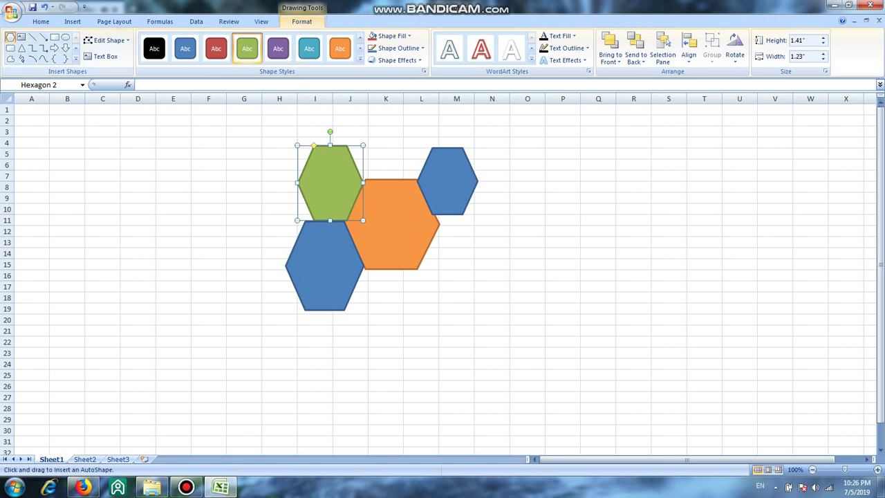
pyautogui.moveTo(365, 269); pyautogui.dragTo(431, 341)
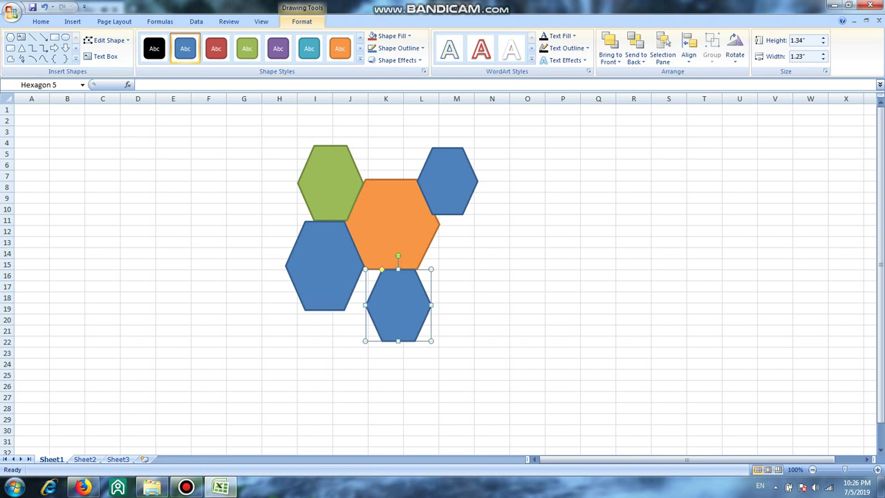
pyautogui.moveTo(398, 305); pyautogui.dragTo(381, 304)
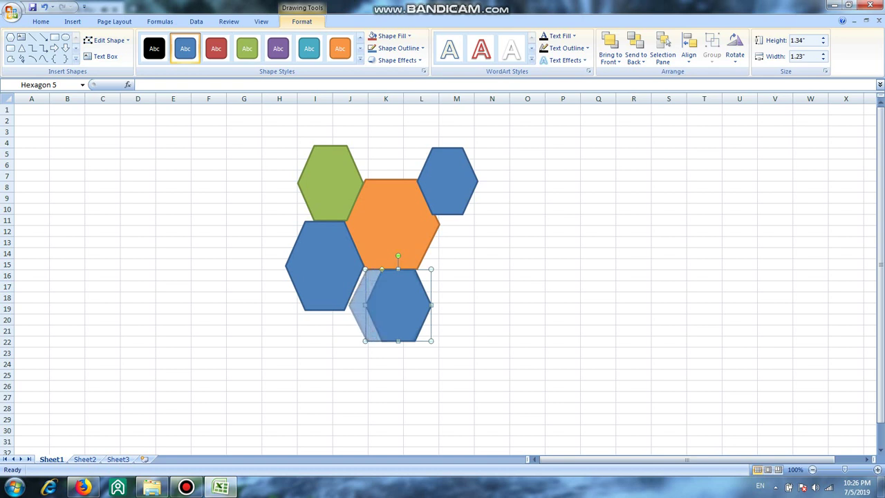
pyautogui.moveTo(347, 305); pyautogui.dragTo(345, 305)
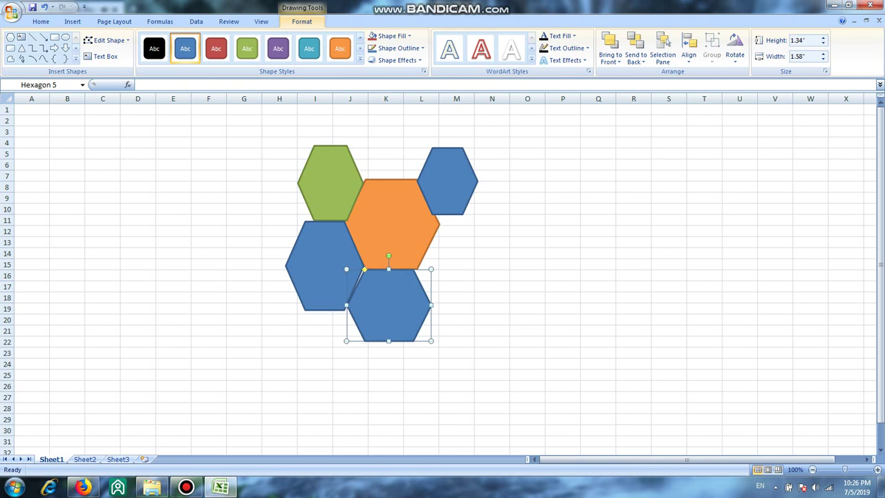
pyautogui.moveTo(346, 269); pyautogui.dragTo(342, 269)
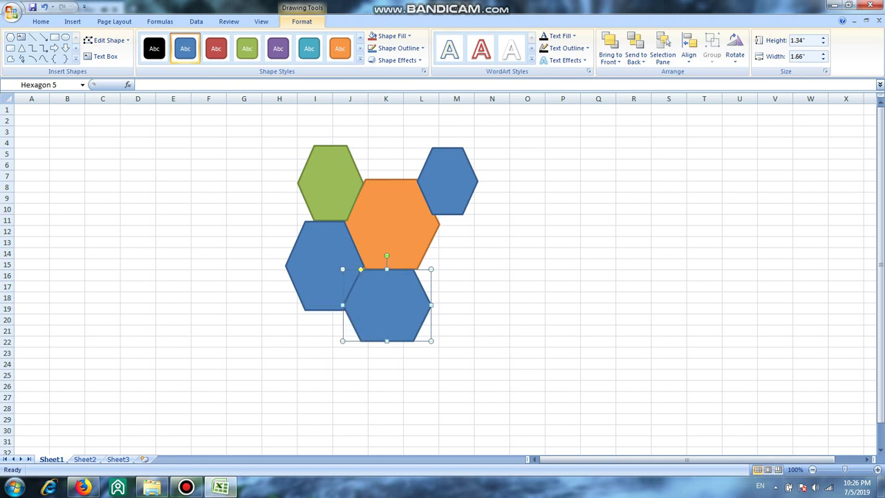
pyautogui.moveTo(387, 304); pyautogui.dragTo(388, 305)
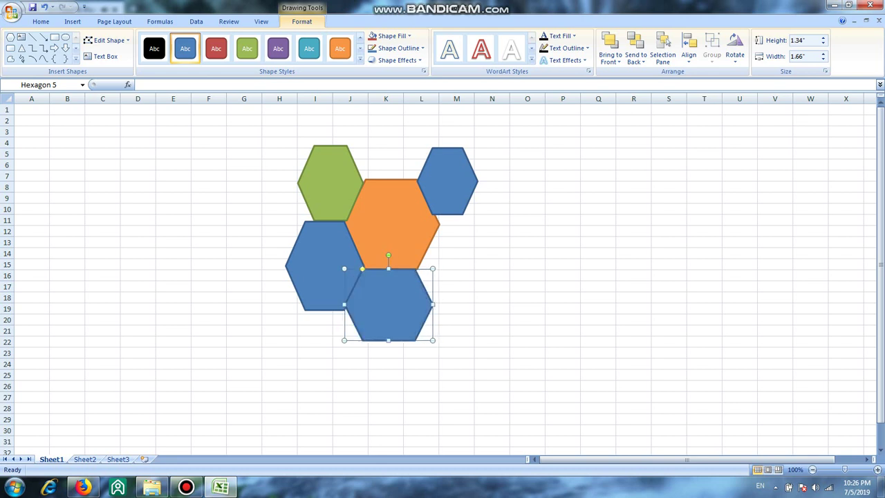
pyautogui.moveTo(432, 340); pyautogui.dragTo(419, 342)
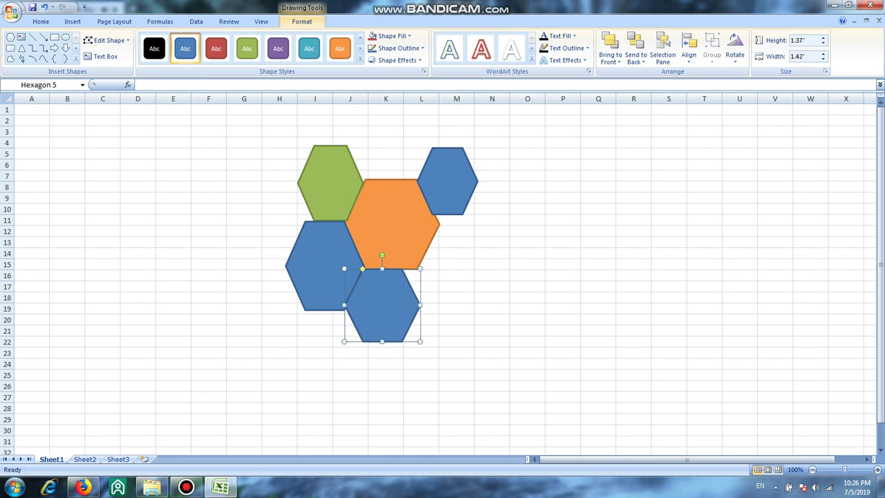
pyautogui.moveTo(383, 305); pyautogui.dragTo(389, 305)
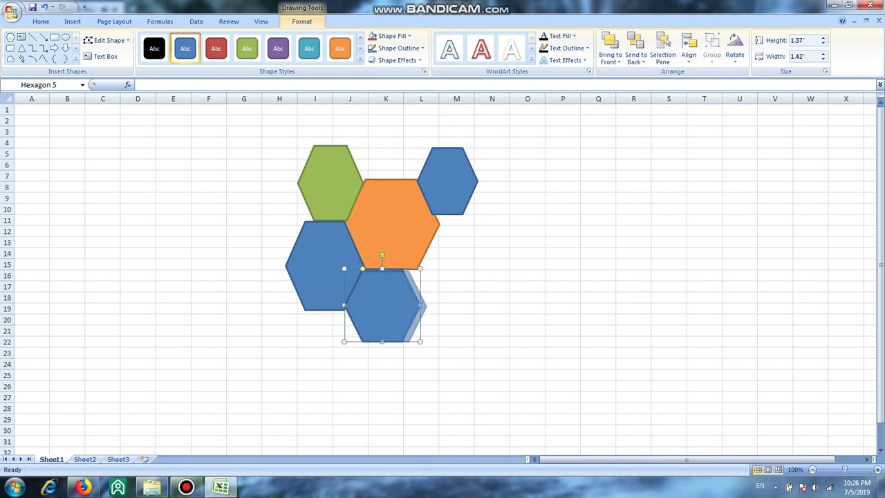
pyautogui.moveTo(421, 268); pyautogui.dragTo(427, 270)
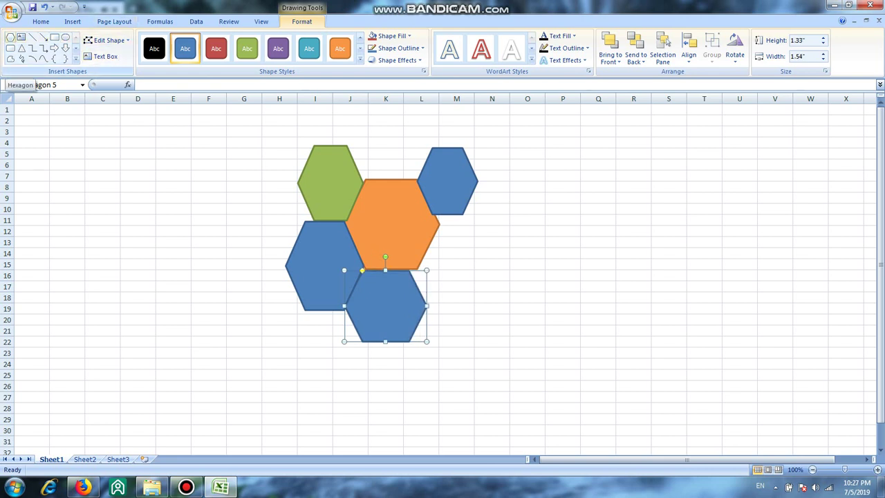
# Step: Draw a 1.03" by 1.5" blue hexagon above the orange centre, between the green and upper-right ones
pyautogui.click(10, 37)
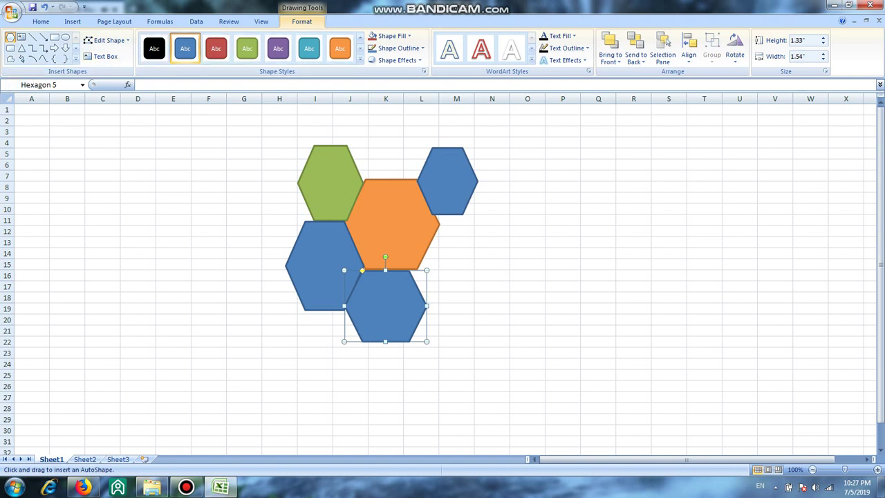
pyautogui.moveTo(366, 121)
pyautogui.mouseDown()
pyautogui.moveTo(416, 180)
pyautogui.moveTo(428, 179)
pyautogui.mouseUp()
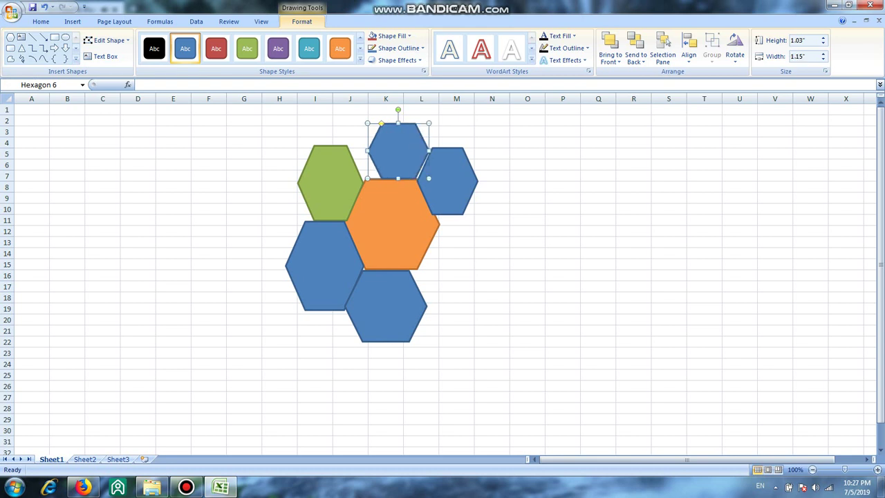
pyautogui.moveTo(367, 150); pyautogui.dragTo(349, 150)
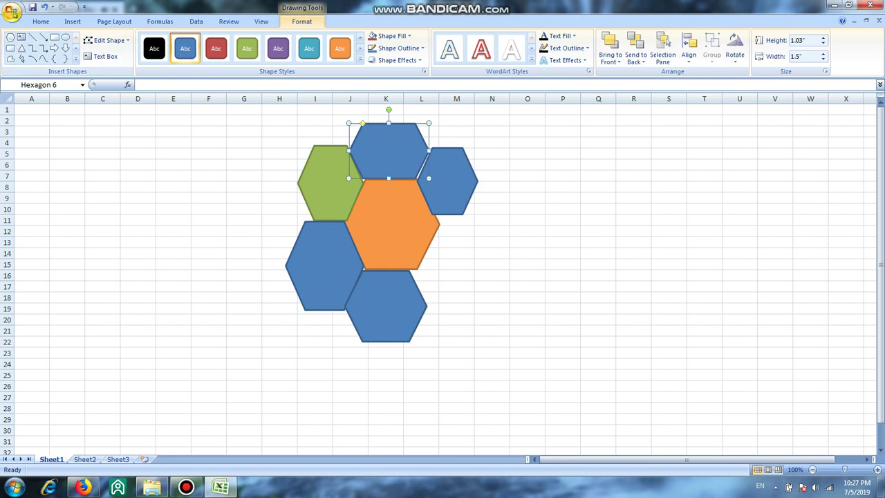
pyautogui.click(10, 36)
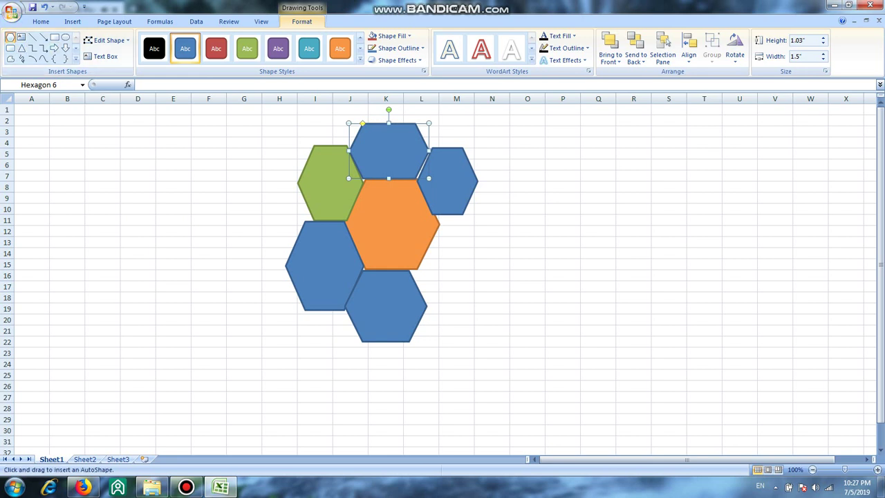
# Step: Draw a blue hexagon at the orange centre's lower right and widen the bottom hexagon to 1.64"
pyautogui.moveTo(440, 228); pyautogui.dragTo(506, 296)
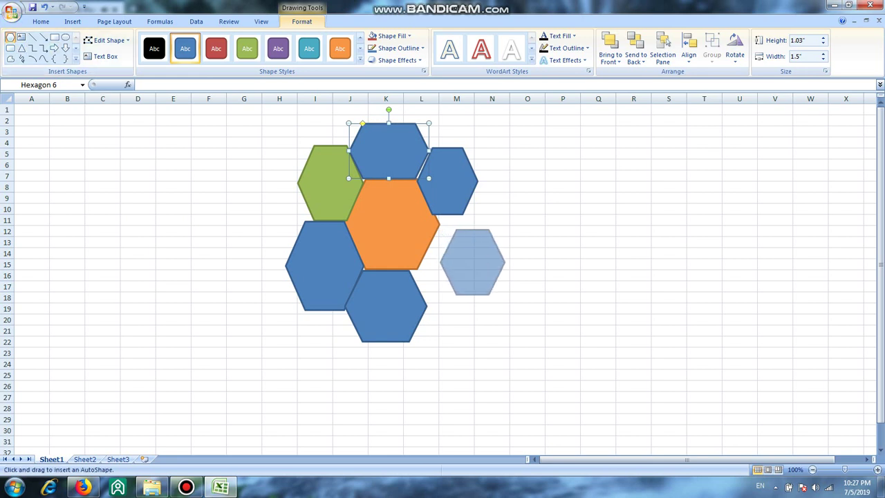
pyautogui.moveTo(477, 262)
pyautogui.mouseDown()
pyautogui.moveTo(459, 262)
pyautogui.moveTo(450, 273)
pyautogui.mouseUp()
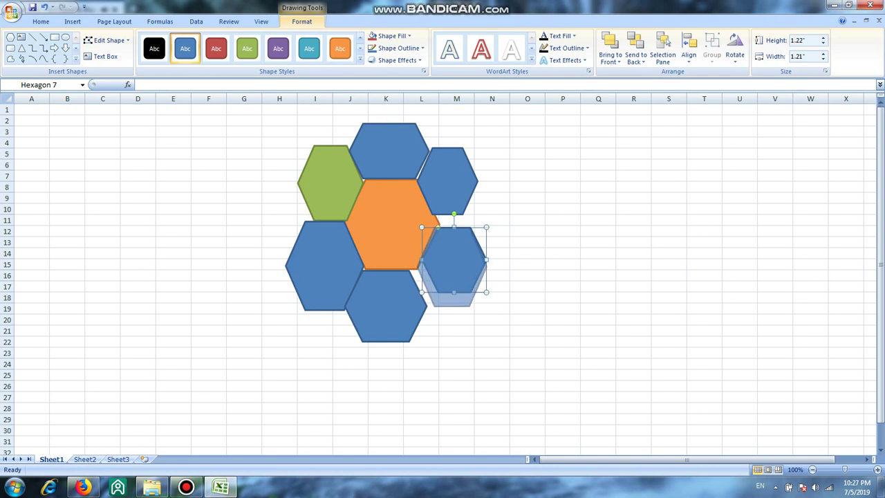
pyautogui.moveTo(422, 305)
pyautogui.mouseDown()
pyautogui.moveTo(416, 315)
pyautogui.moveTo(390, 303)
pyautogui.moveTo(344, 304)
pyautogui.mouseUp()
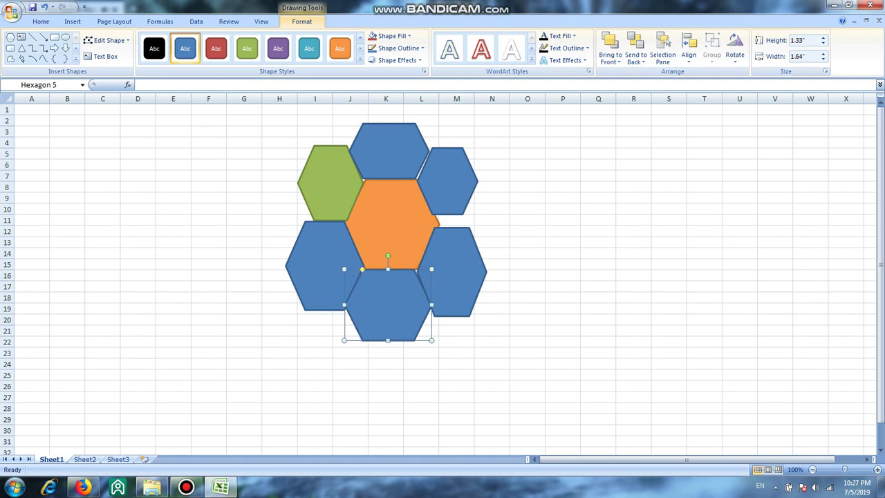
# Step: Nudge the top-right hexagon slightly up and left into line, then select the top centre hexagon
pyautogui.click(447, 181)
pyautogui.moveTo(447, 181); pyautogui.dragTo(445, 180)
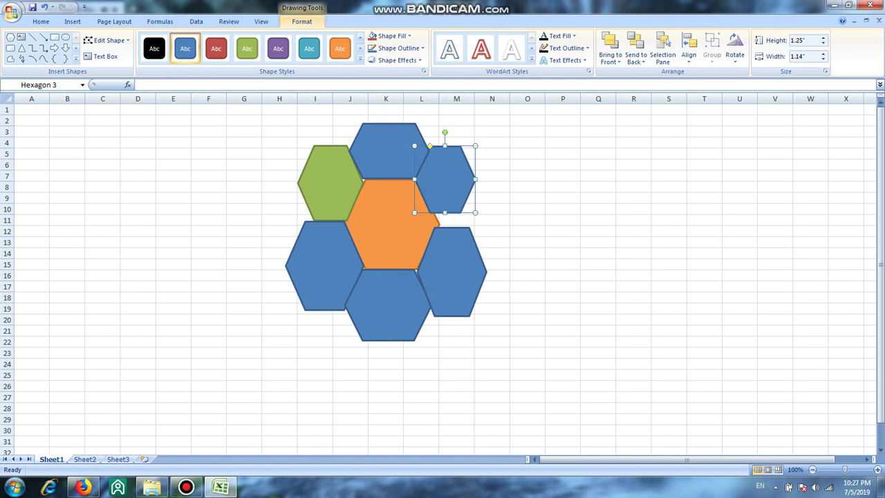
pyautogui.click(388, 148)
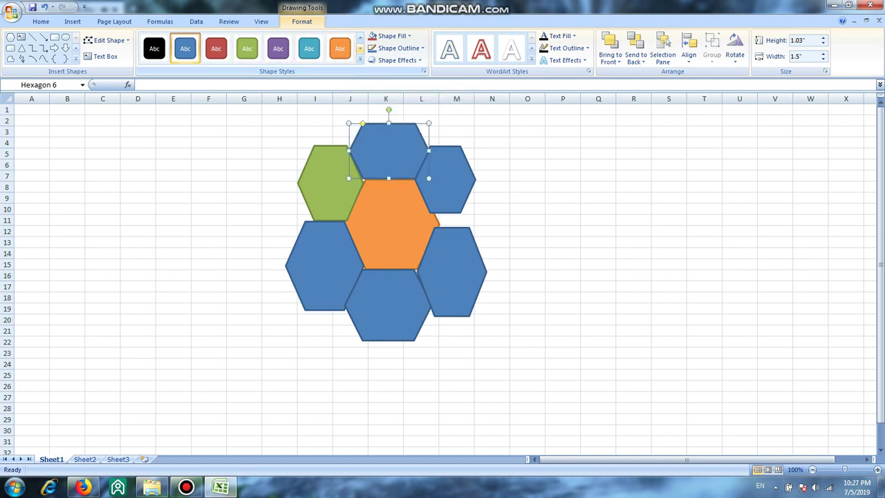
# Step: Preview other Shape Styles on the orange hexagon, then widen the bottom hexagon to 1.68"
pyautogui.click(390, 222)
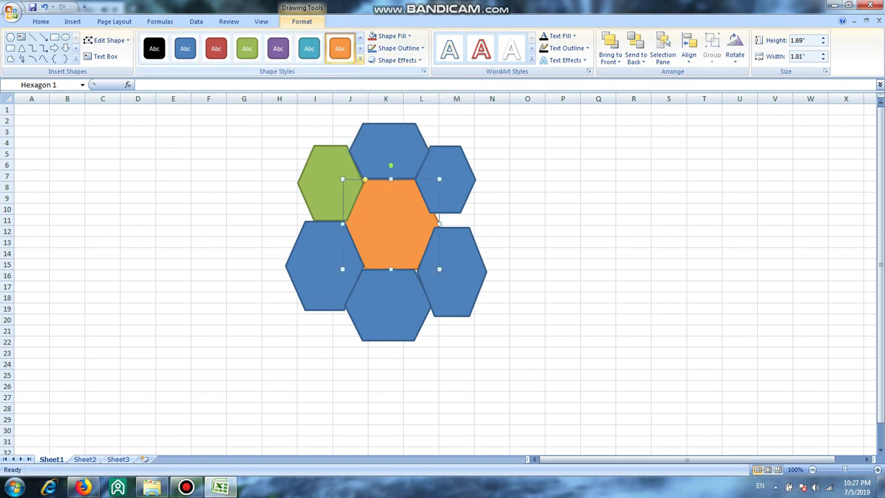
pyautogui.click(360, 47)
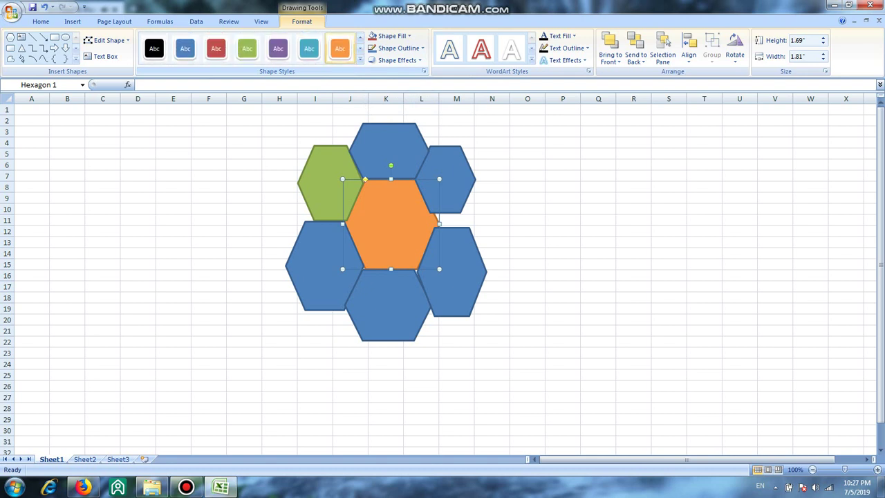
pyautogui.click(339, 47)
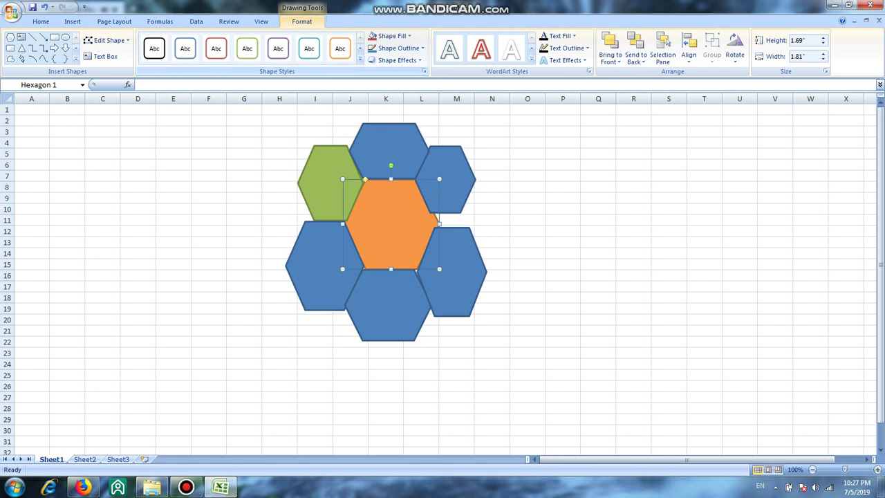
pyautogui.click(359, 48)
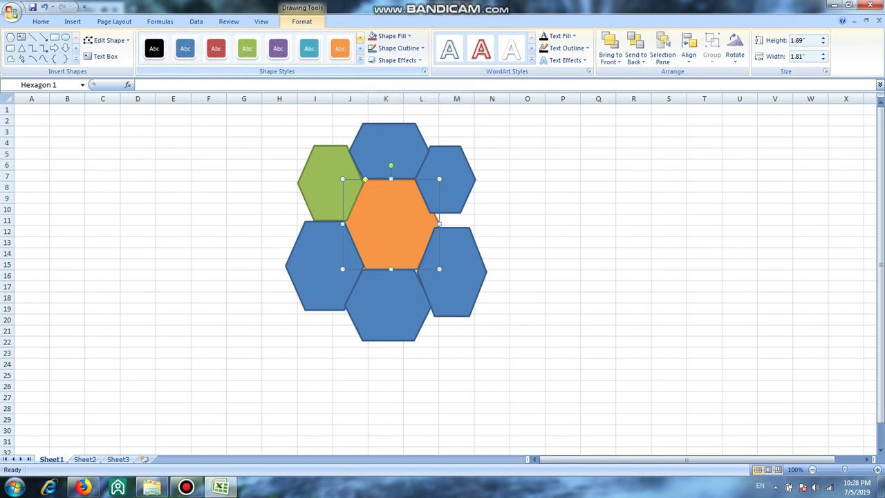
pyautogui.click(359, 48)
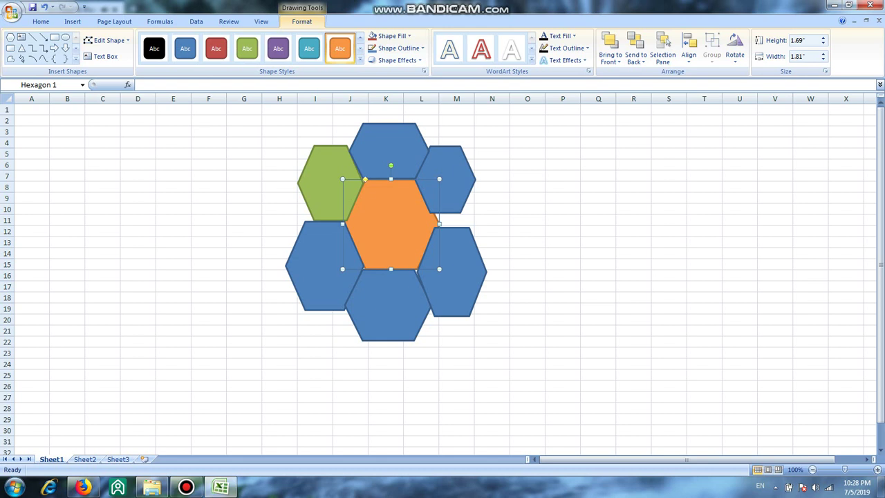
pyautogui.click(388, 308)
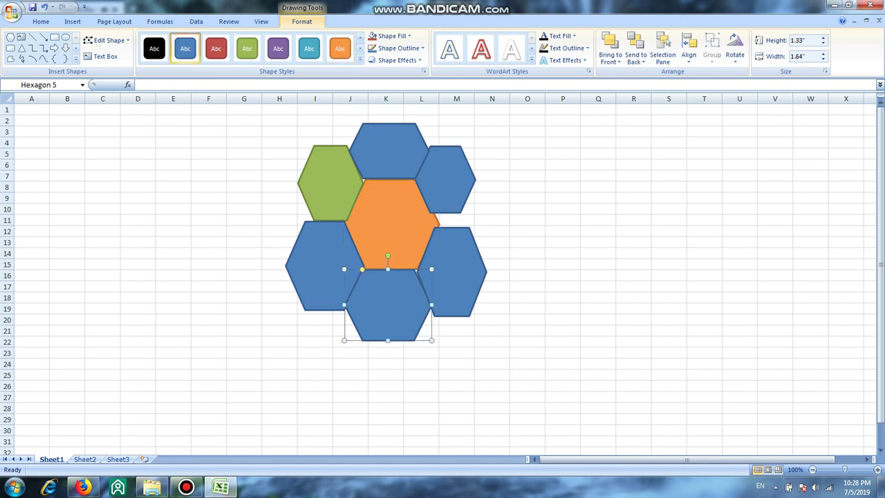
pyautogui.moveTo(431, 269); pyautogui.dragTo(433, 270)
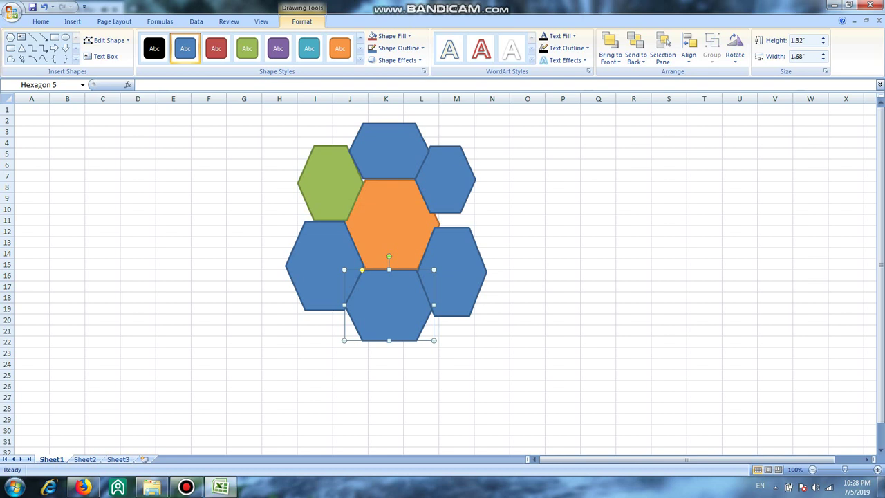